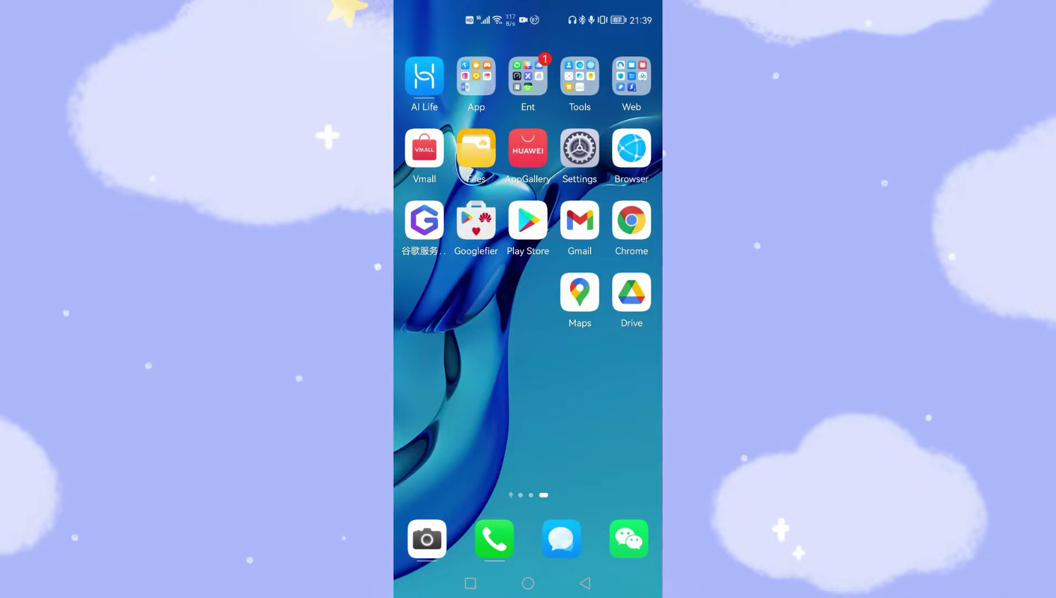
# Check Software update under System & updates to confirm HarmonyOS 2.0.0 is current
pyautogui.click(579, 149)
pyautogui.click(498, 485)
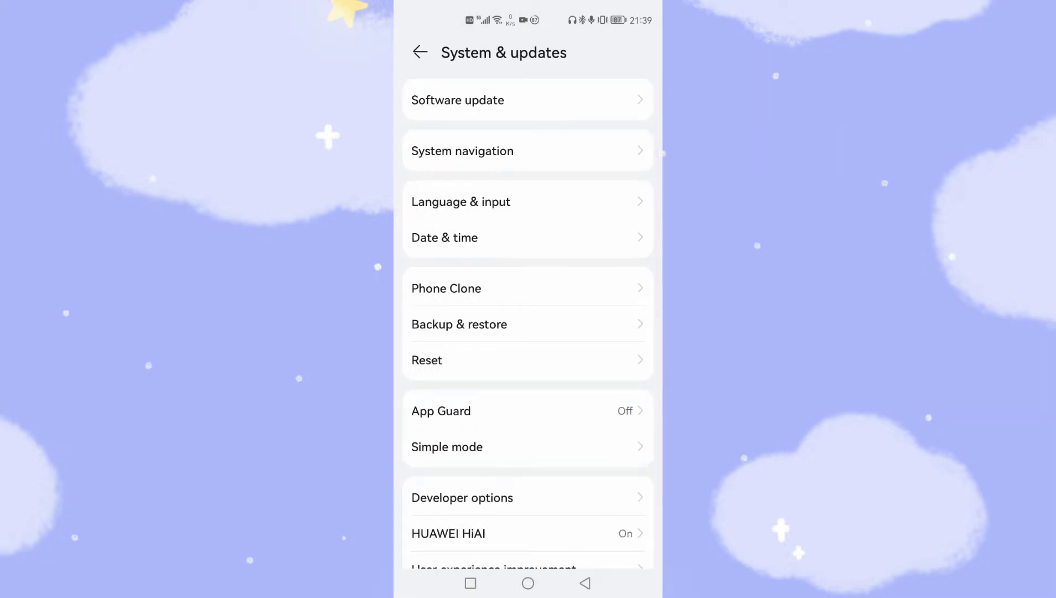
pyautogui.click(601, 100)
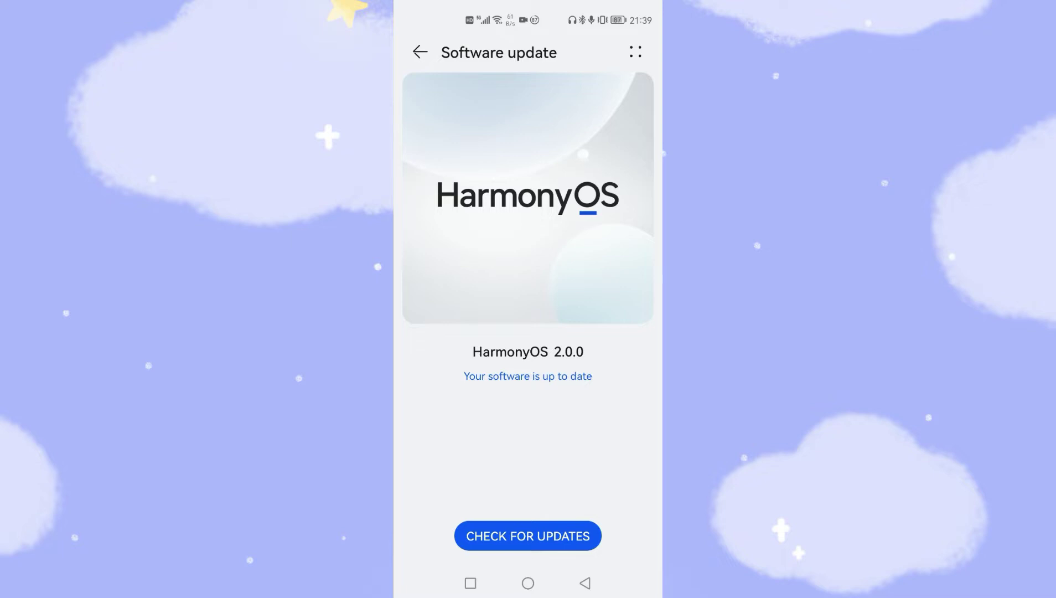
# Look over the phone's Google services page, then return to the main Settings list
pyautogui.click(585, 583)
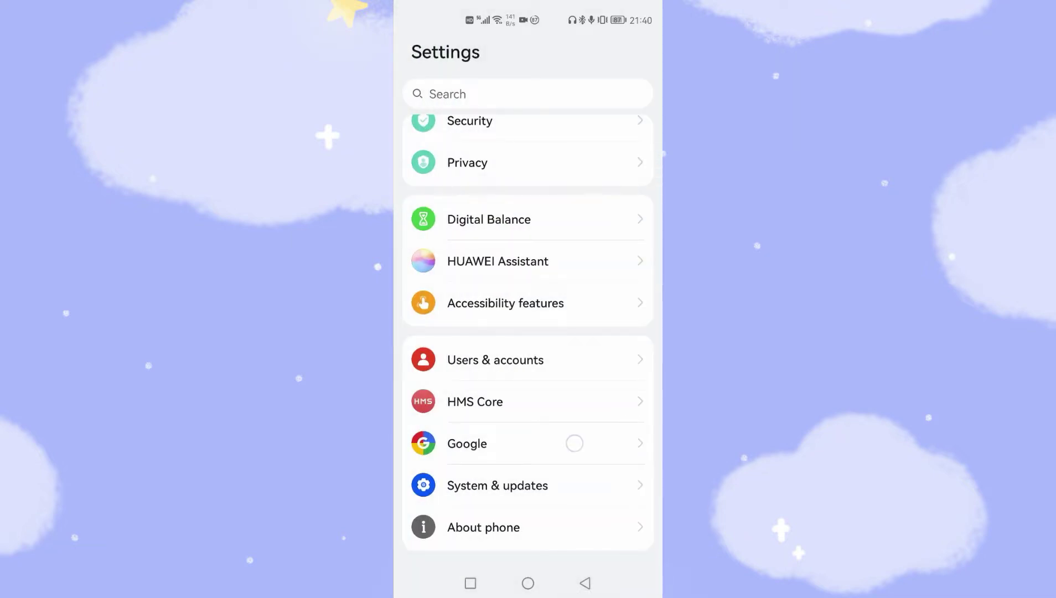
pyautogui.moveTo(572, 443); pyautogui.dragTo(573, 393)
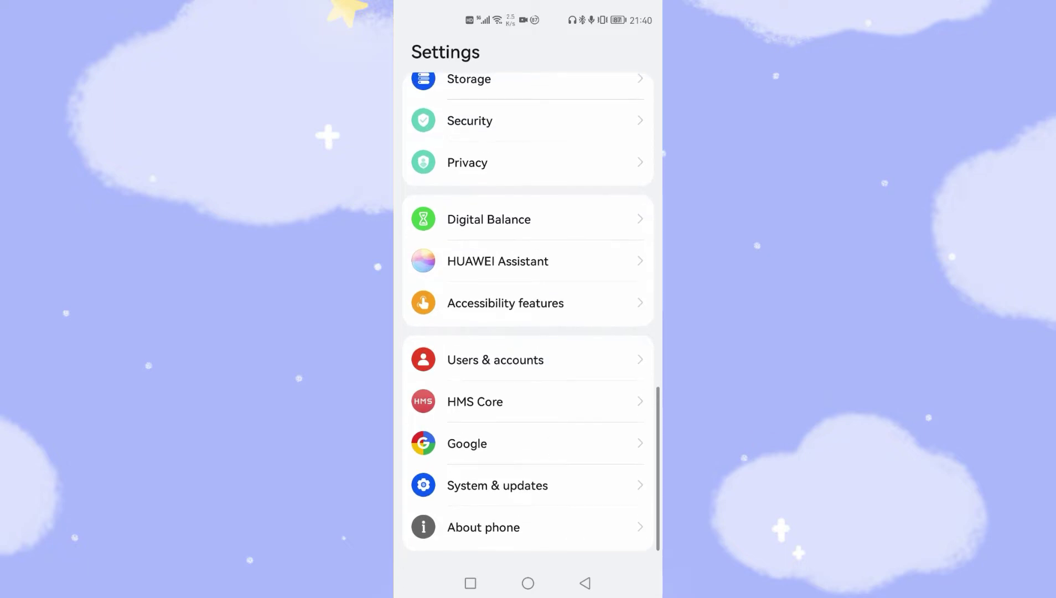
pyautogui.click(467, 443)
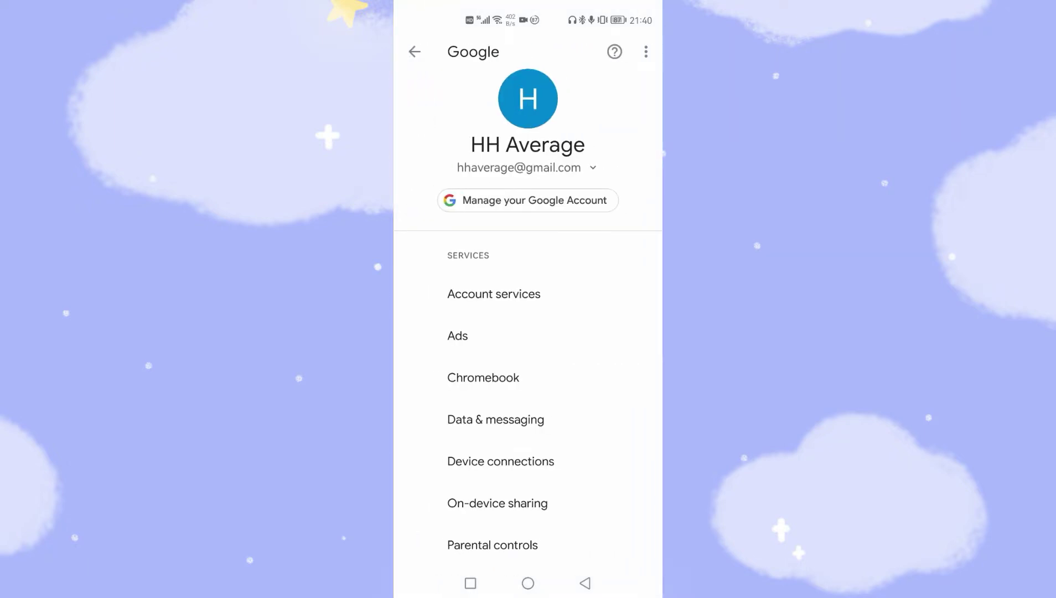
pyautogui.moveTo(595, 454); pyautogui.dragTo(627, 222)
pyautogui.moveTo(604, 300); pyautogui.dragTo(595, 464)
pyautogui.click(585, 583)
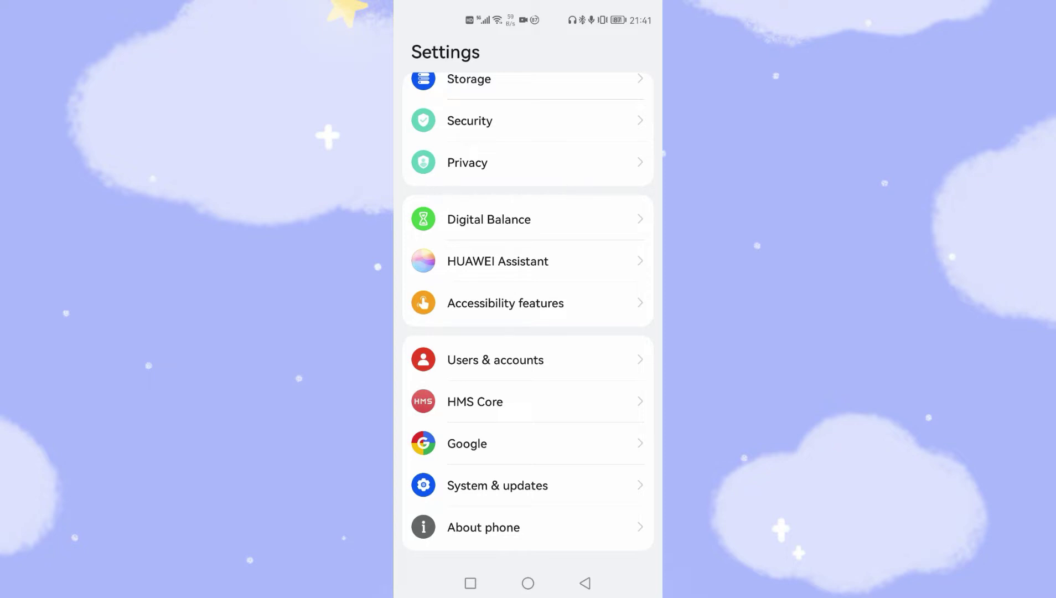
# Launch Chrome from the home screen and follow the 'google alert' search result to Google Alerts
pyautogui.click(528, 583)
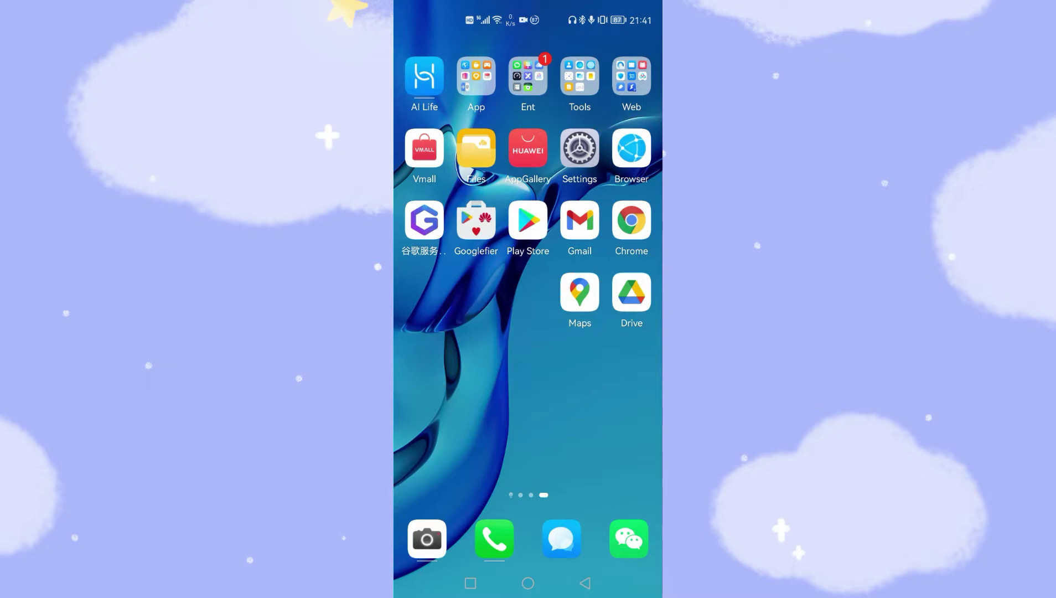
pyautogui.click(631, 220)
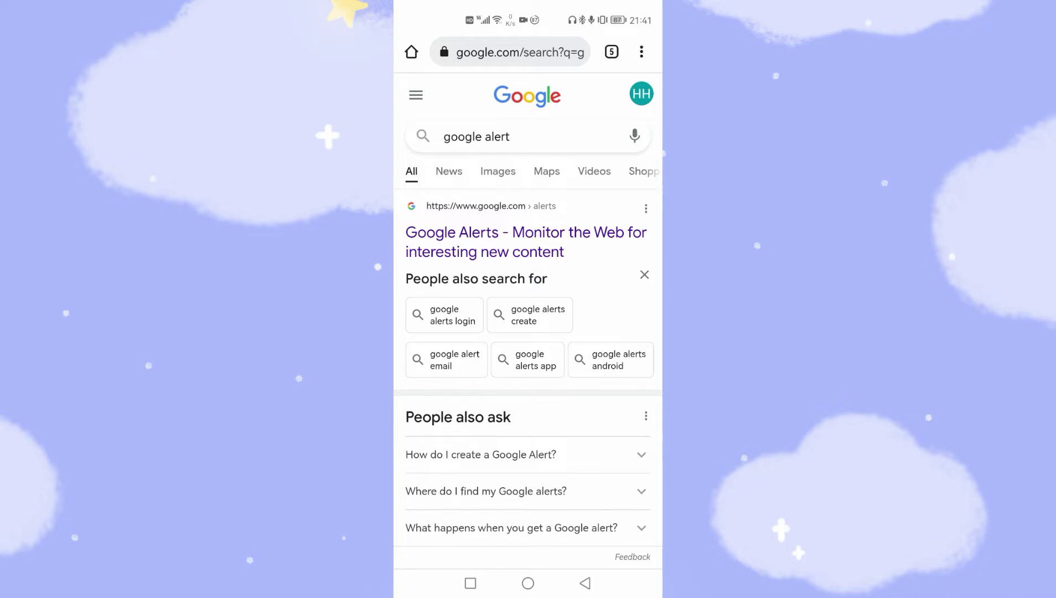
pyautogui.click(587, 242)
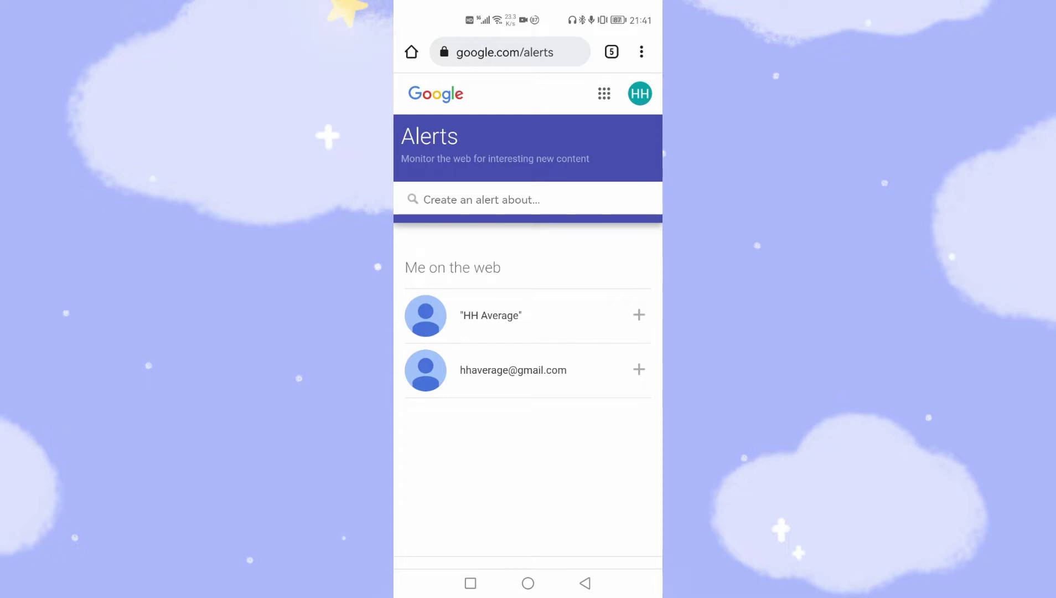
# Enter 'Huawei install gms' as the alert topic and hide the keyboard to view its preview
pyautogui.click(579, 203)
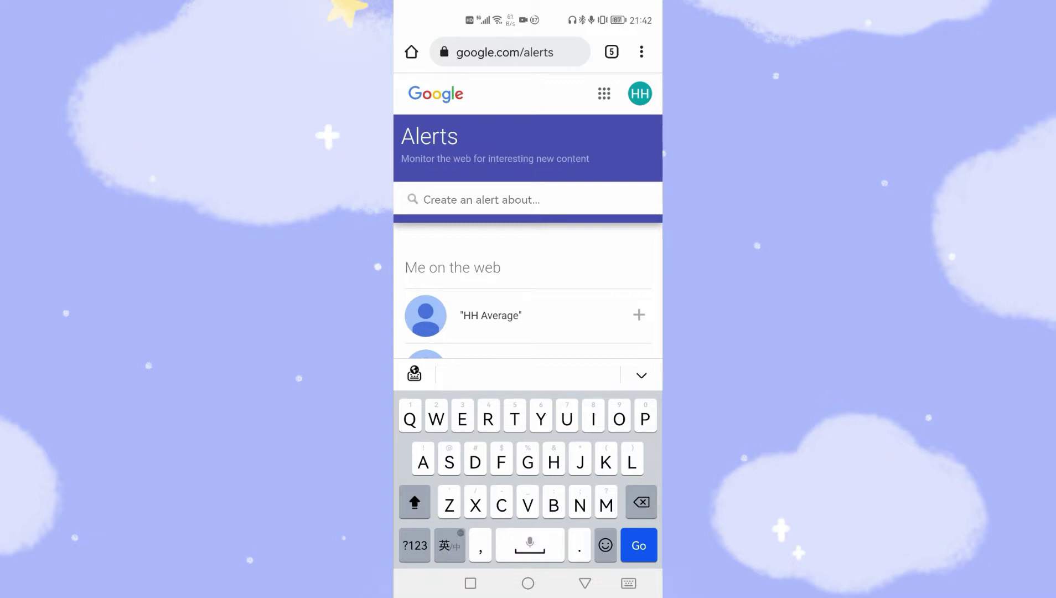
pyautogui.write('Huaw')
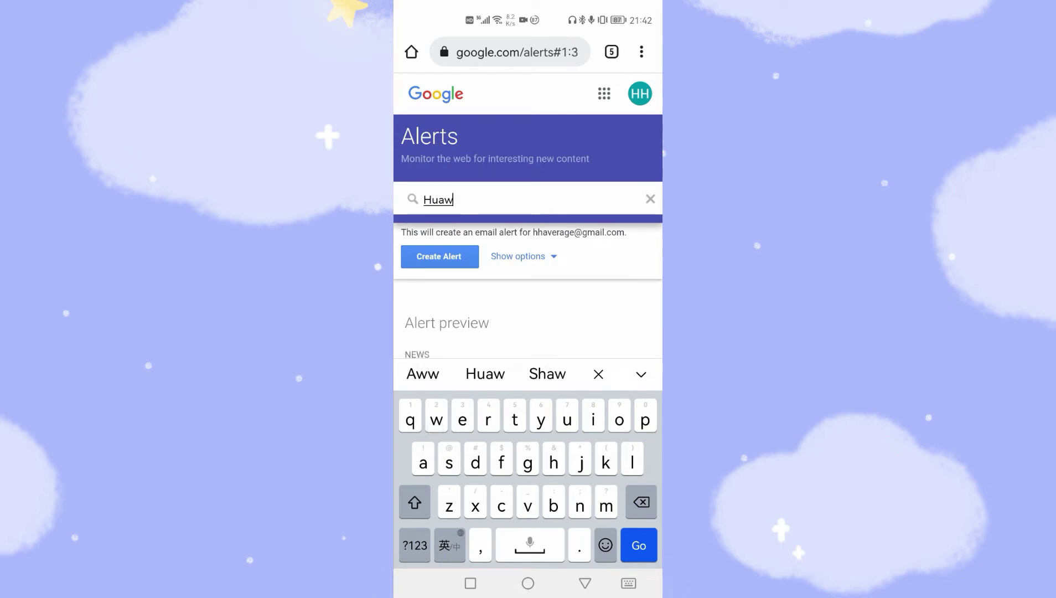
pyautogui.write('ei')
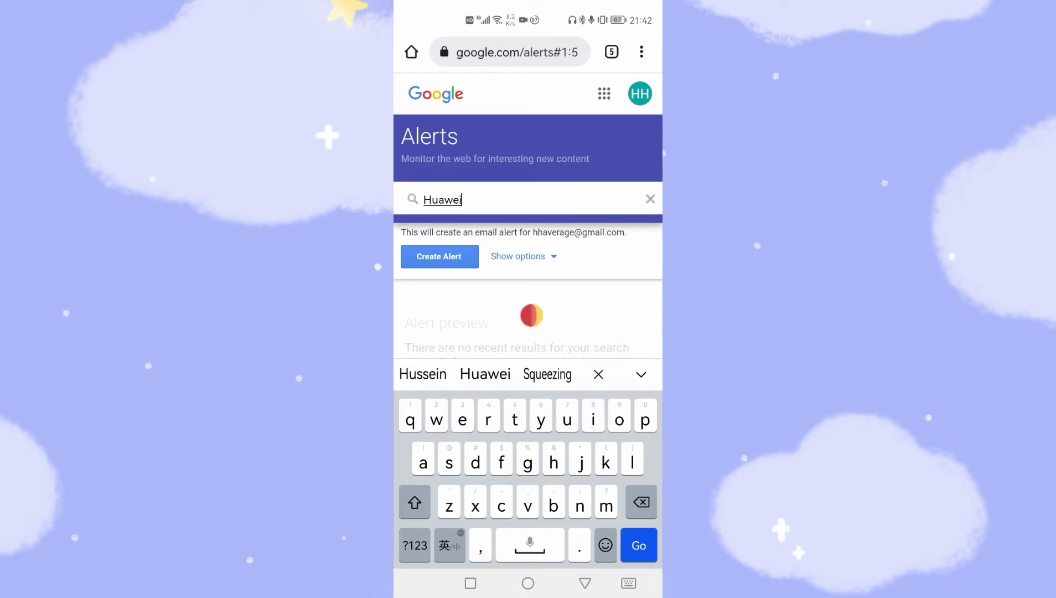
pyautogui.write(' install gms')
pyautogui.click(640, 375)
pyautogui.click(641, 375)
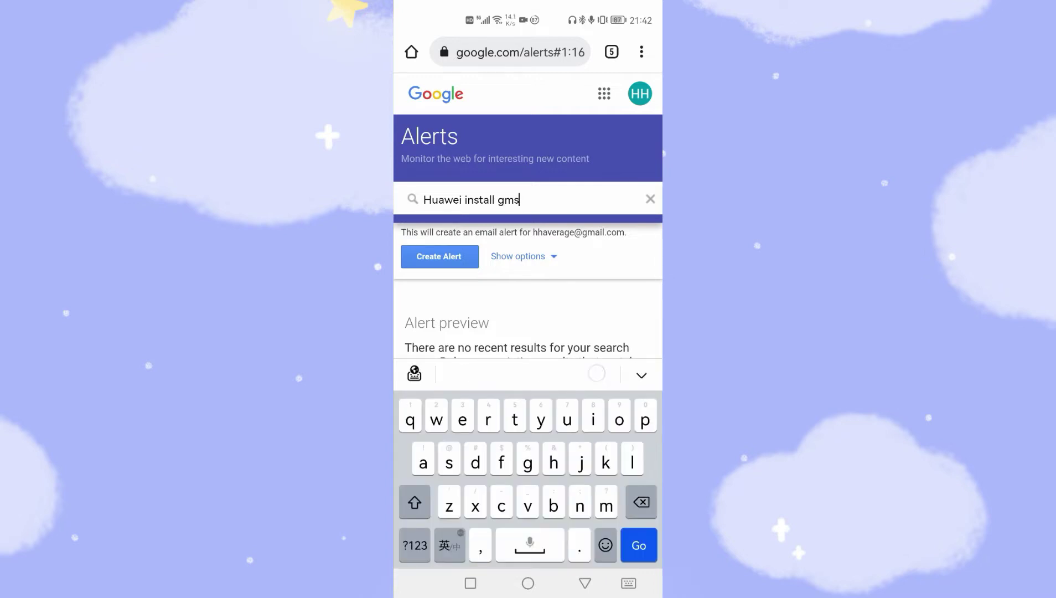
pyautogui.click(639, 371)
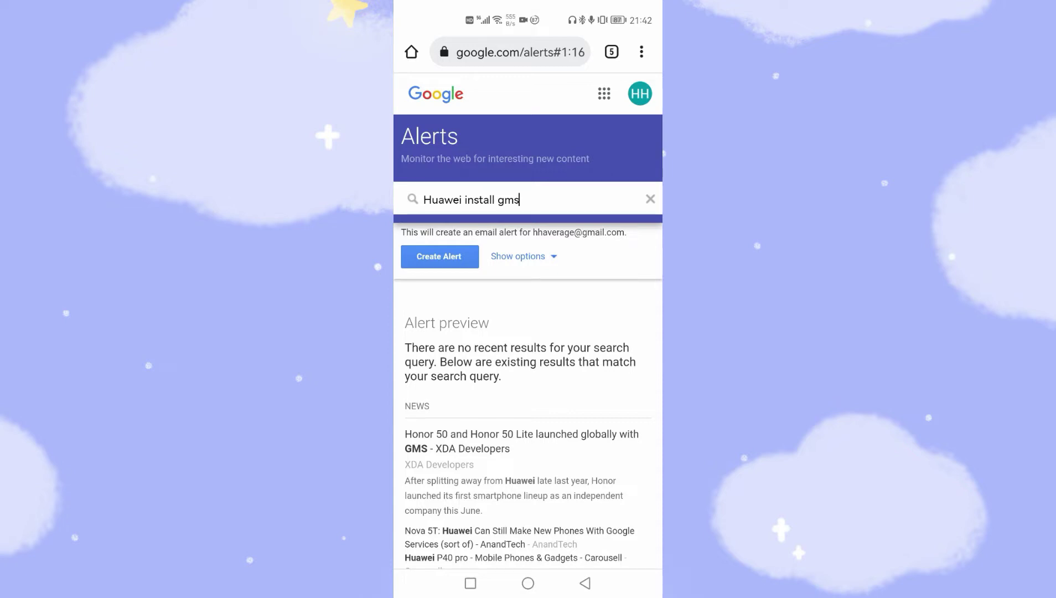
pyautogui.click(518, 256)
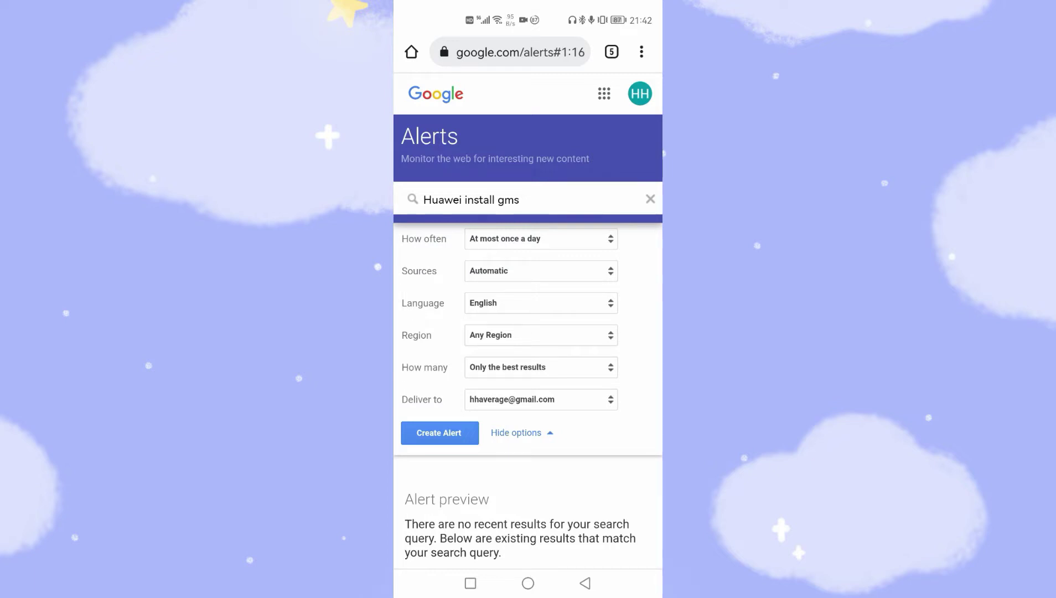
pyautogui.click(595, 274)
pyautogui.click(596, 274)
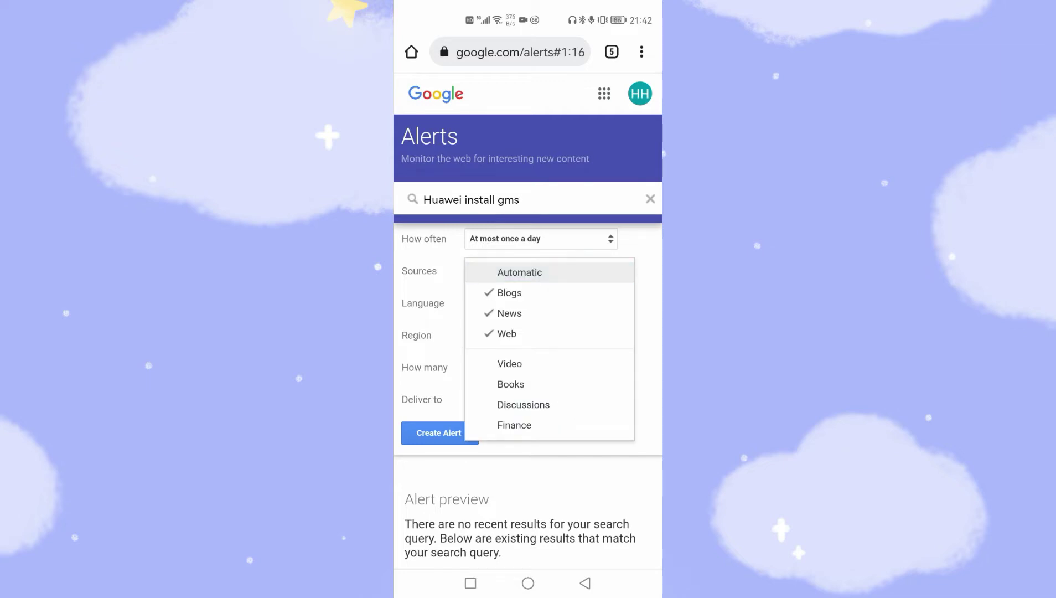
pyautogui.click(597, 273)
pyautogui.click(651, 321)
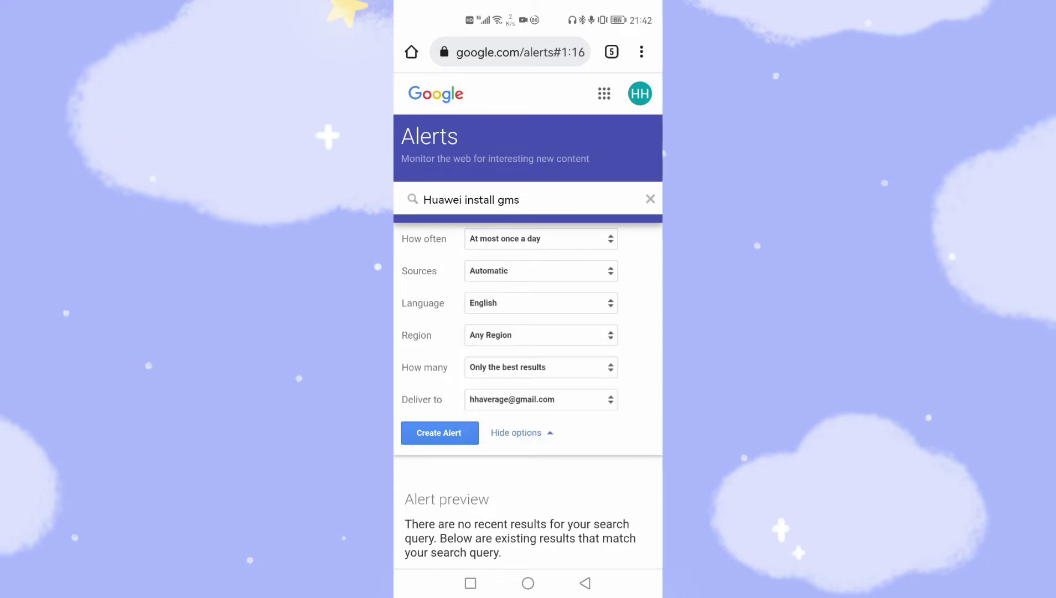
pyautogui.click(590, 302)
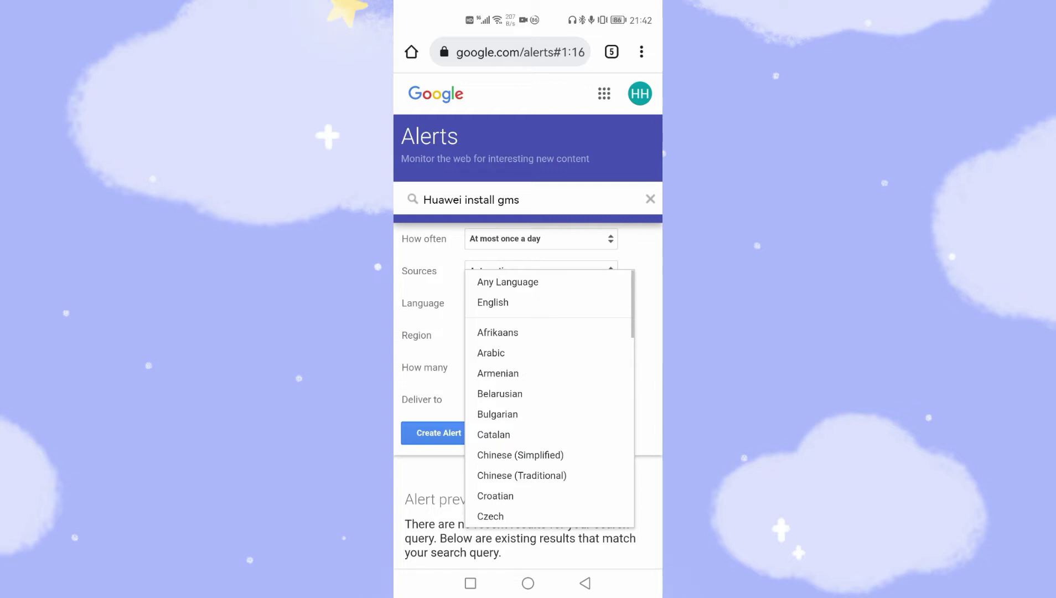
pyautogui.click(656, 309)
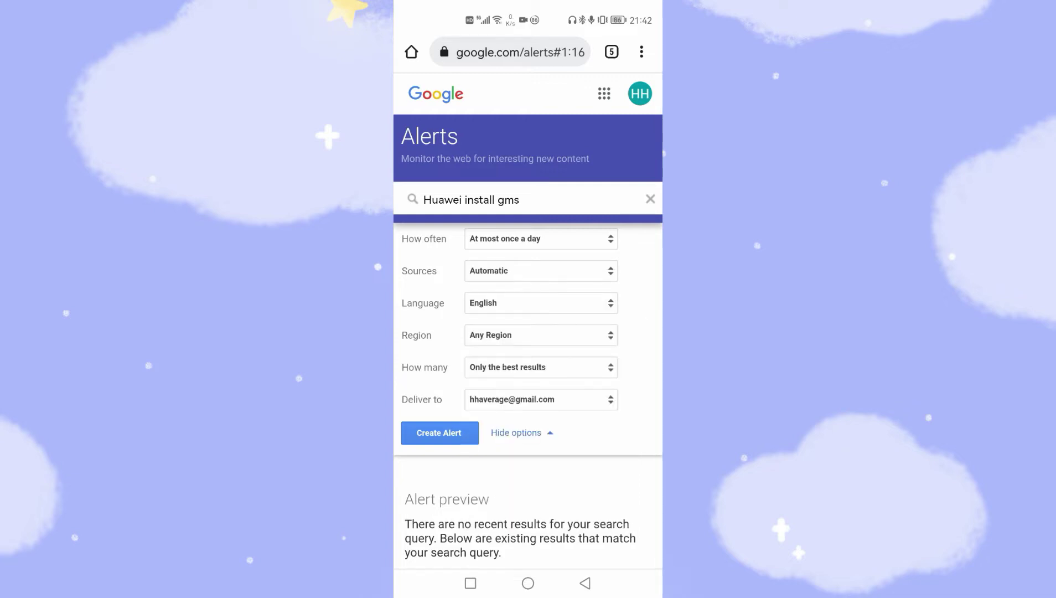
pyautogui.click(569, 336)
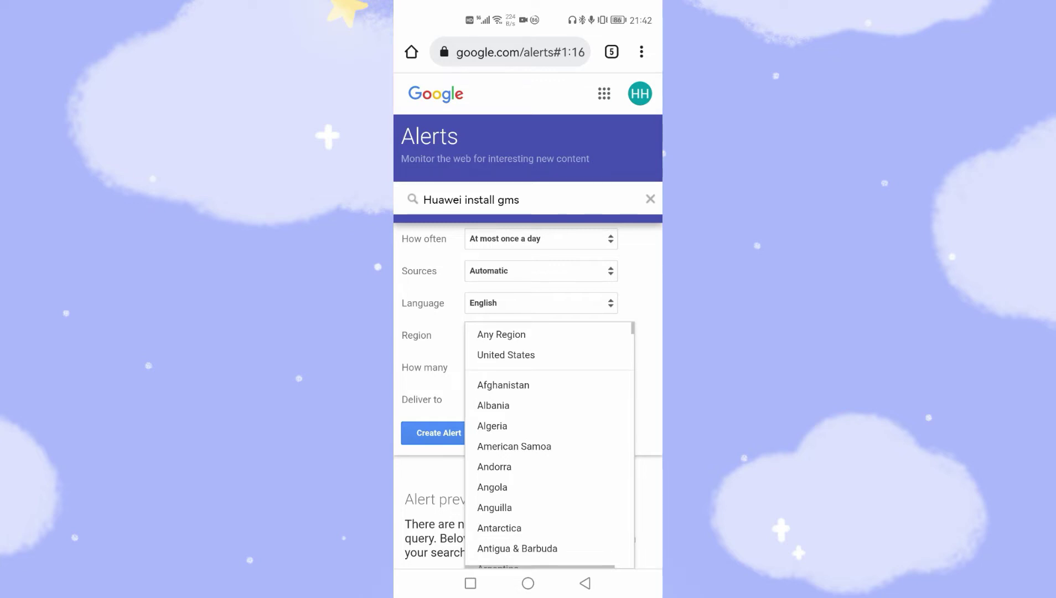
pyautogui.click(642, 303)
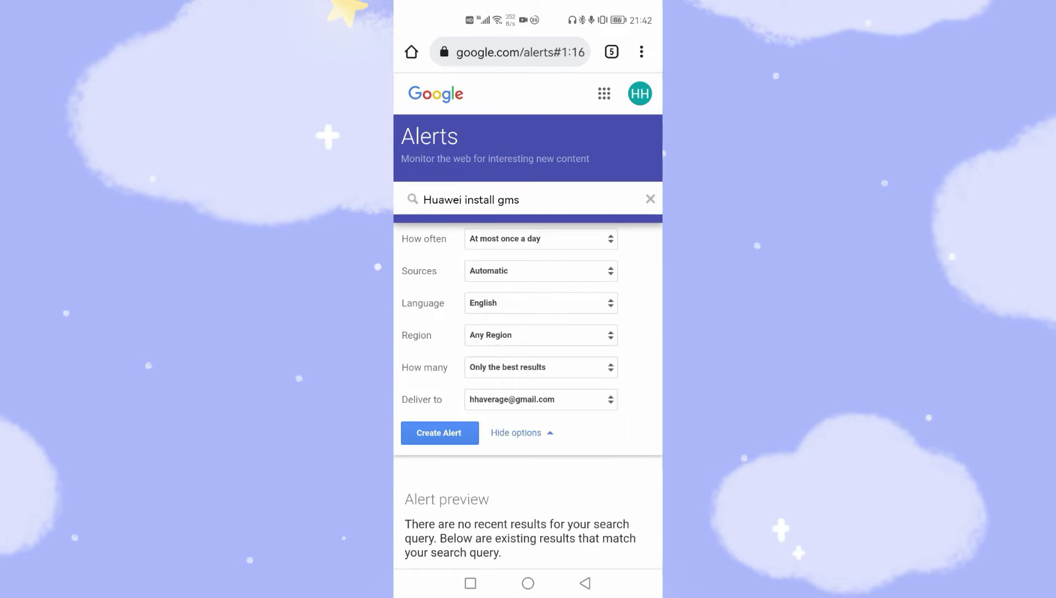
pyautogui.click(585, 368)
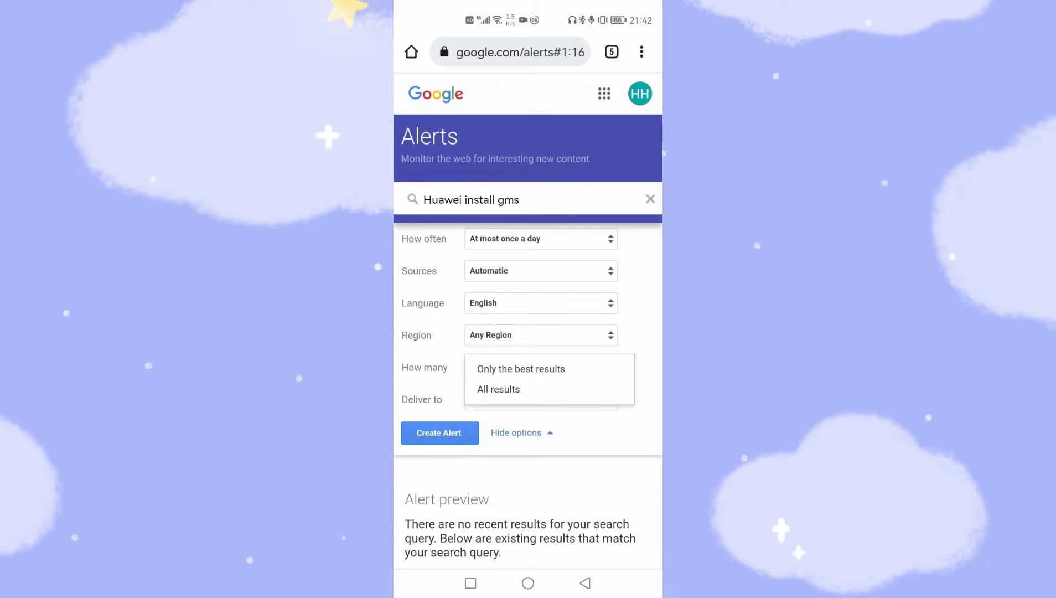
pyautogui.click(521, 368)
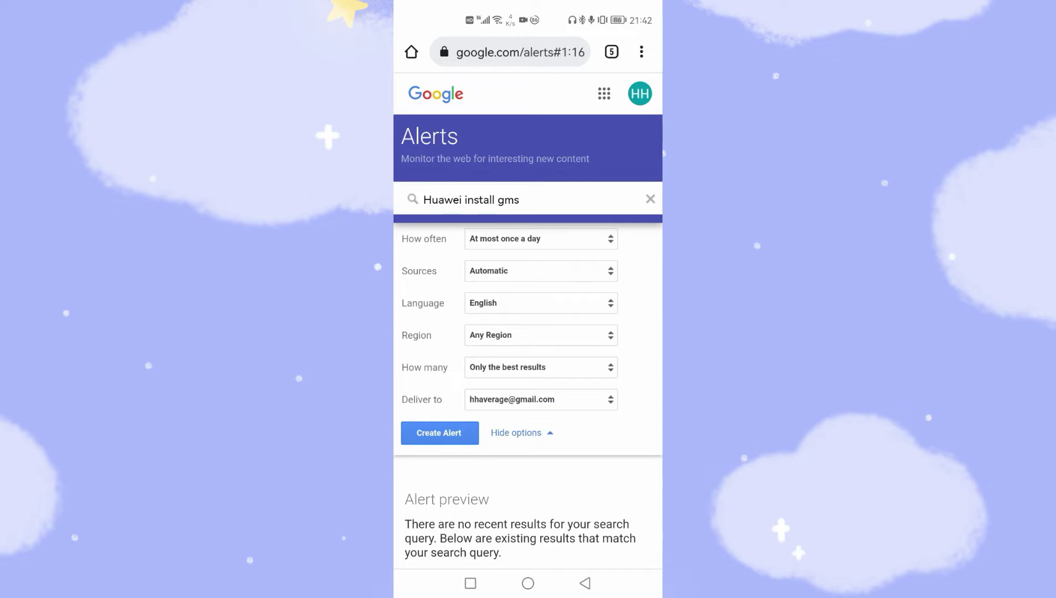
pyautogui.click(582, 402)
pyautogui.click(643, 359)
pyautogui.moveTo(596, 507)
pyautogui.mouseDown()
pyautogui.moveTo(599, 435)
pyautogui.moveTo(596, 462)
pyautogui.mouseUp()
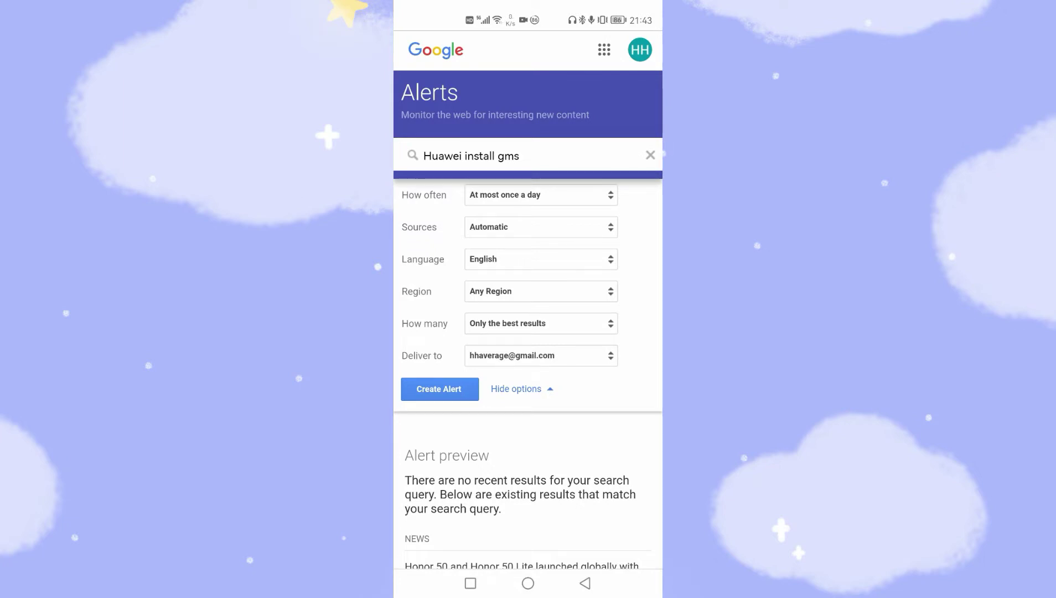
# Save the Huawei install gms alert, then enter 'Honor install gms' and reveal its options
pyautogui.click(439, 389)
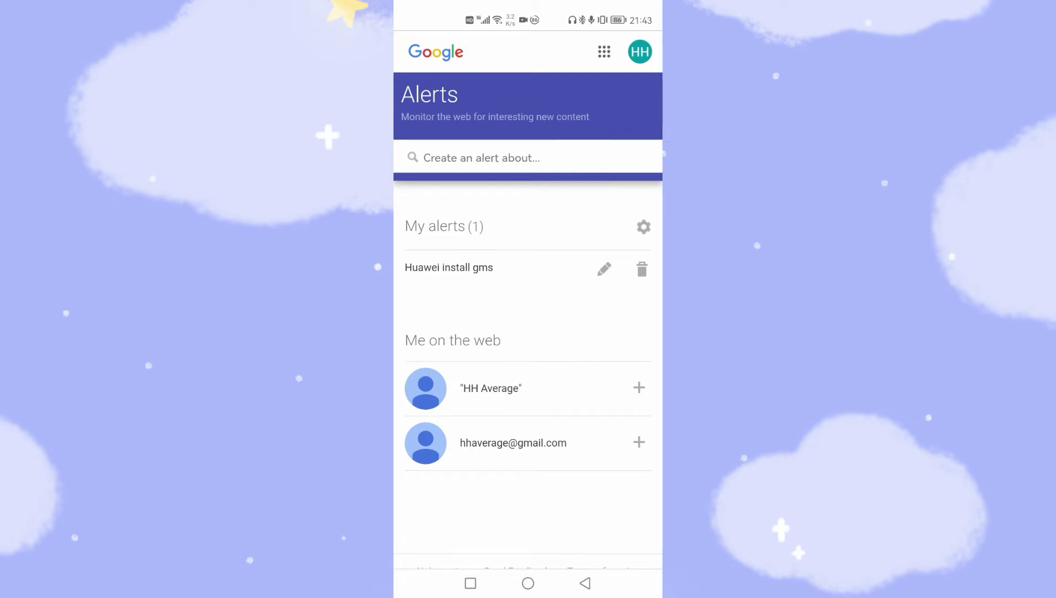
pyautogui.click(572, 159)
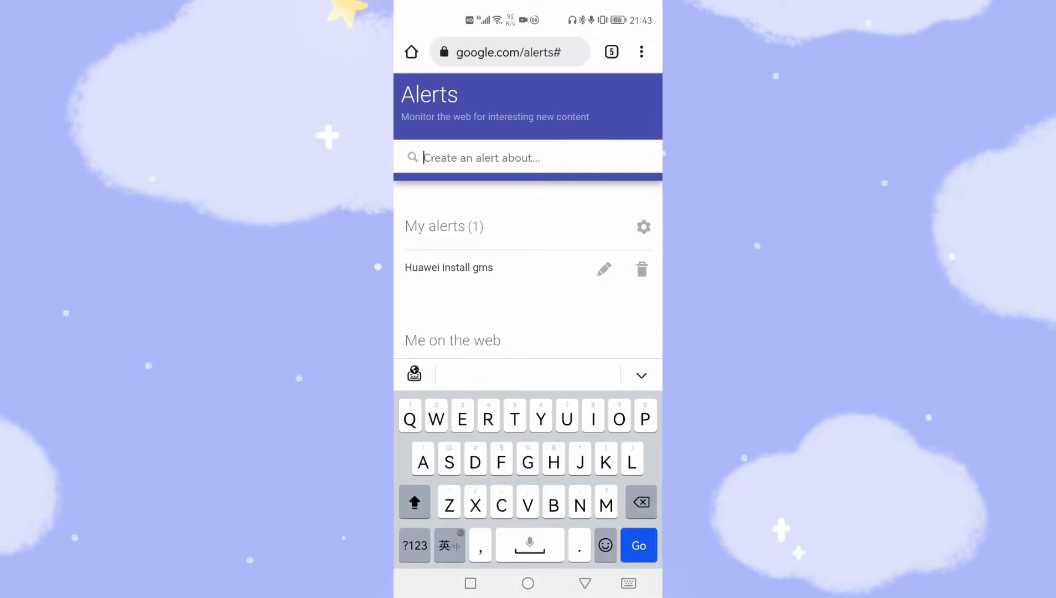
pyautogui.write('Honor')
pyautogui.click(484, 373)
pyautogui.write('install gms')
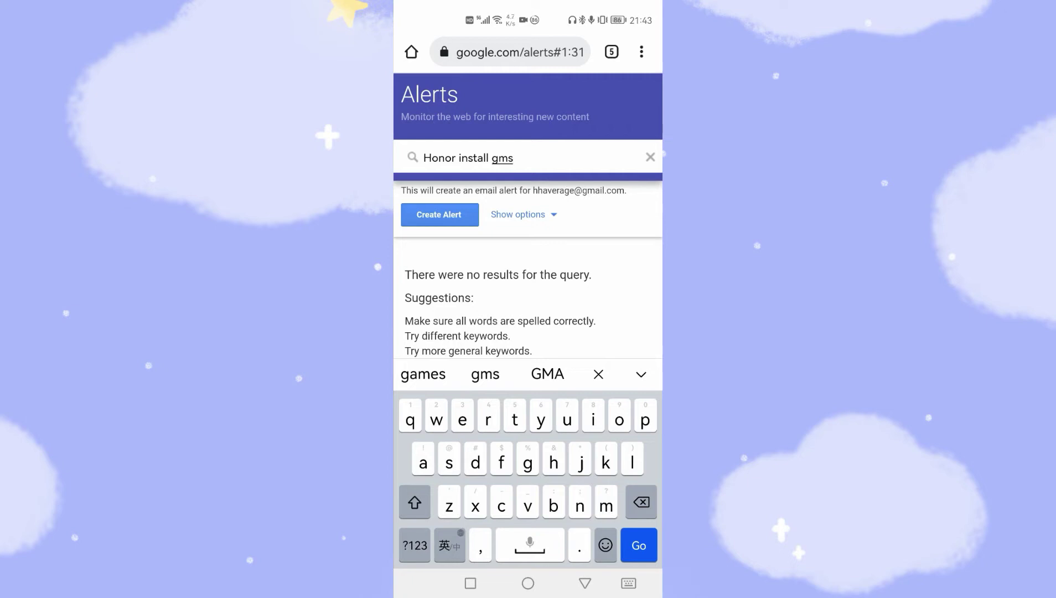
pyautogui.click(520, 214)
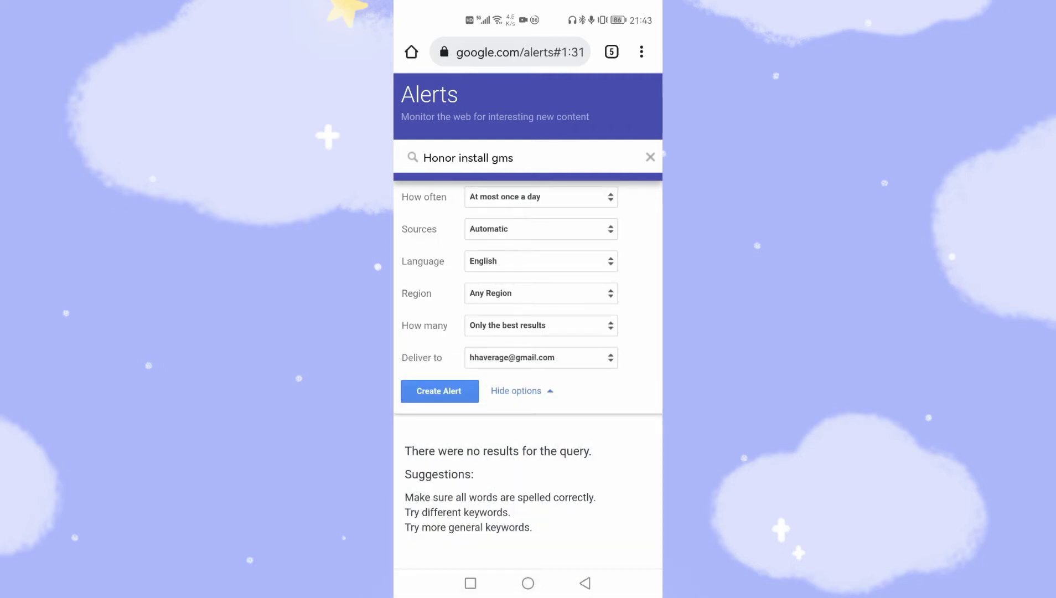
# Save the Honor install gms alert, then create a 'google gms' alert
pyautogui.click(528, 390)
pyautogui.click(439, 215)
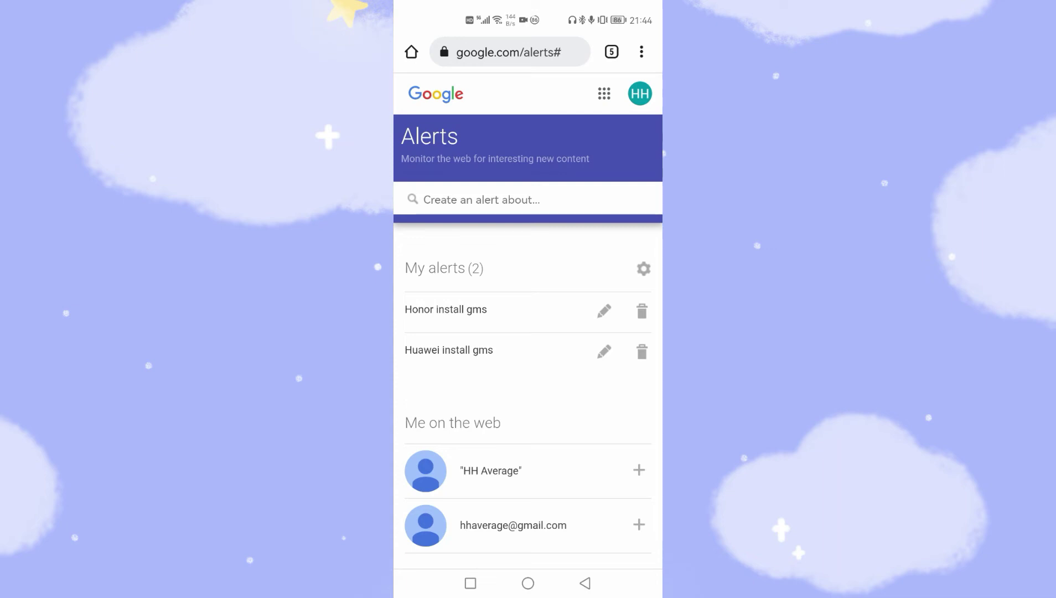
pyautogui.click(532, 198)
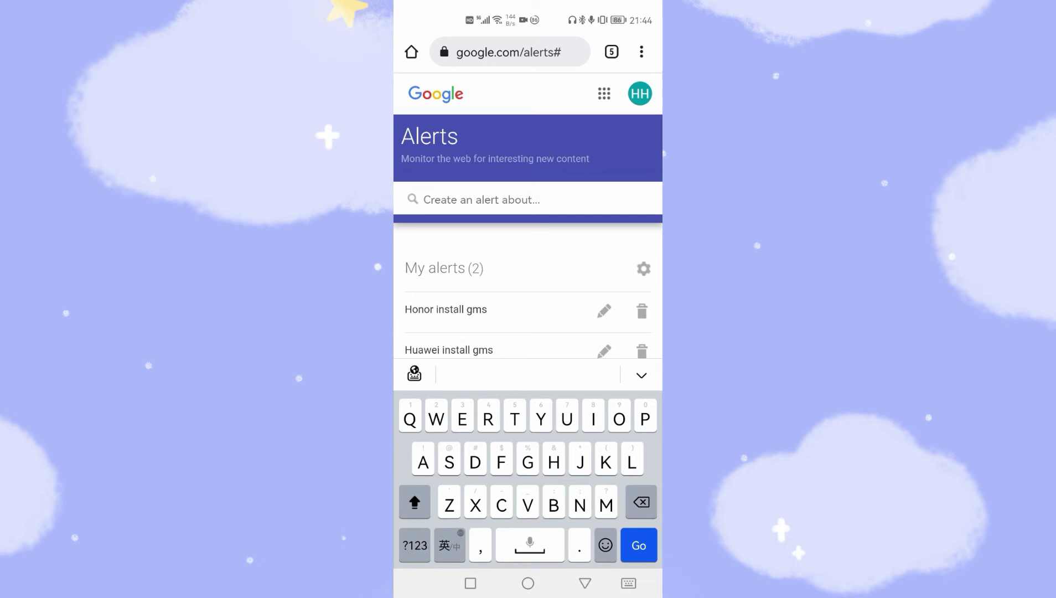
pyautogui.write('goo')
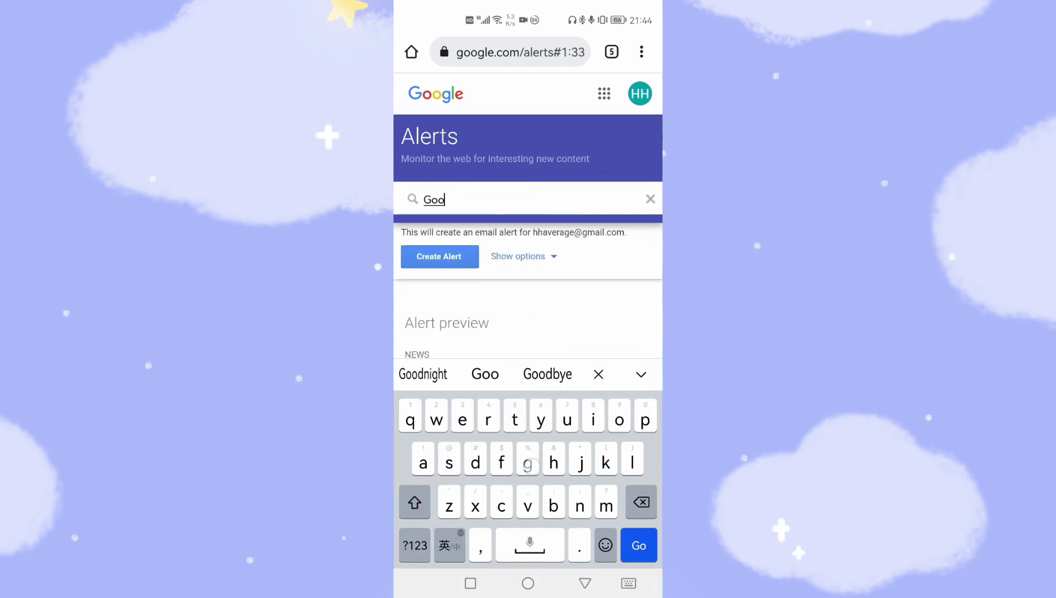
pyautogui.write('gle ')
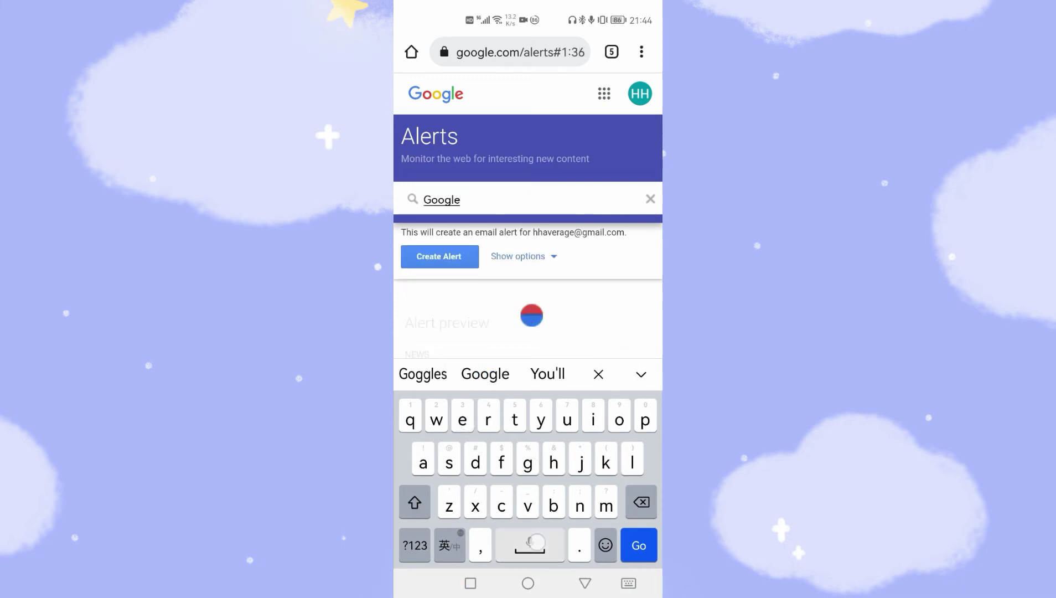
pyautogui.write('gms')
pyautogui.click(446, 254)
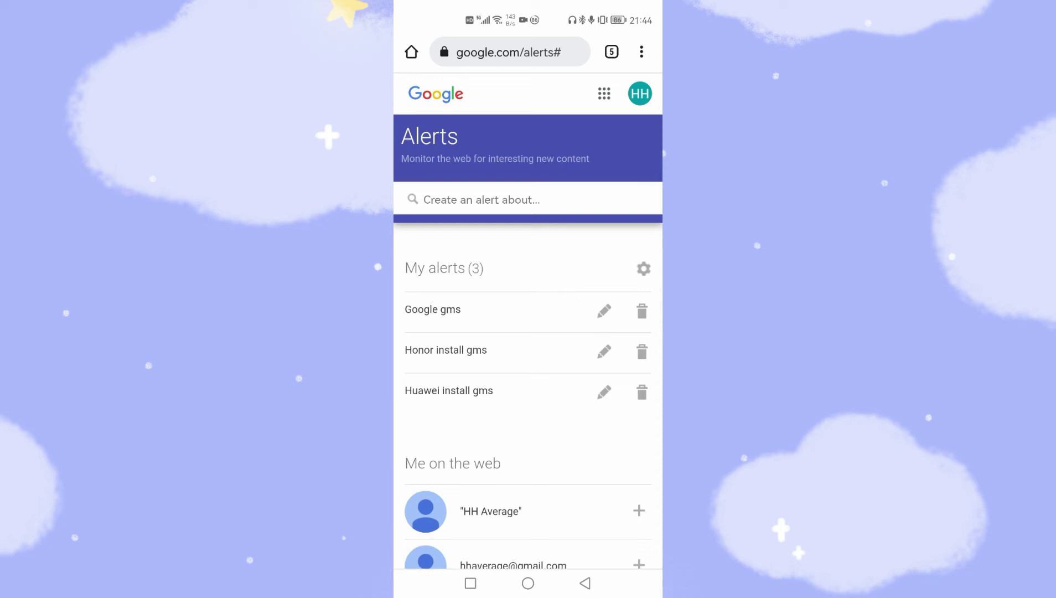
# Set alert delivery to a single digest at 8:00 PM and save the settings
pyautogui.click(643, 268)
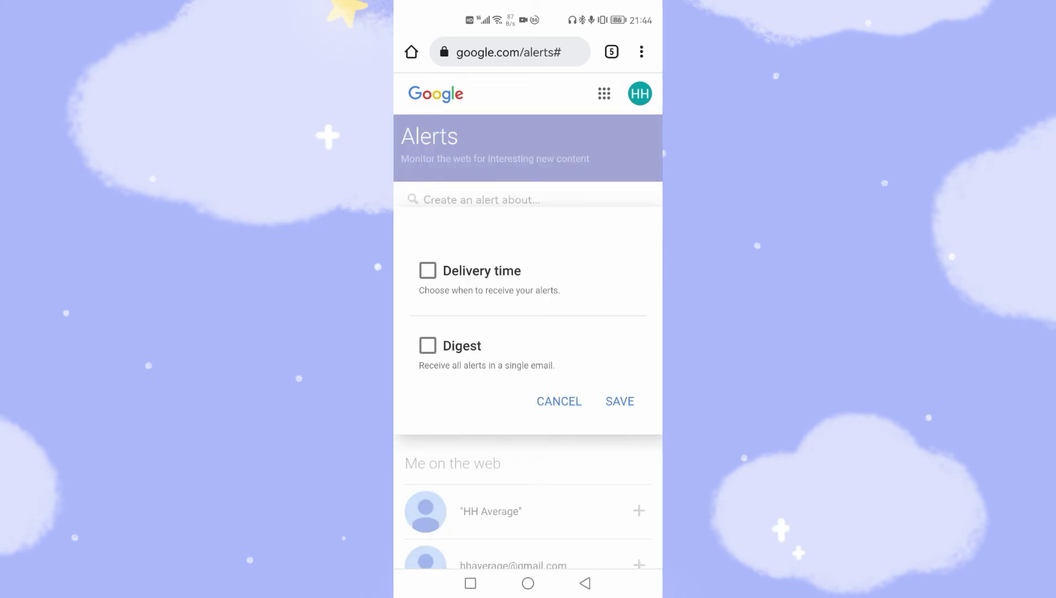
pyautogui.click(427, 345)
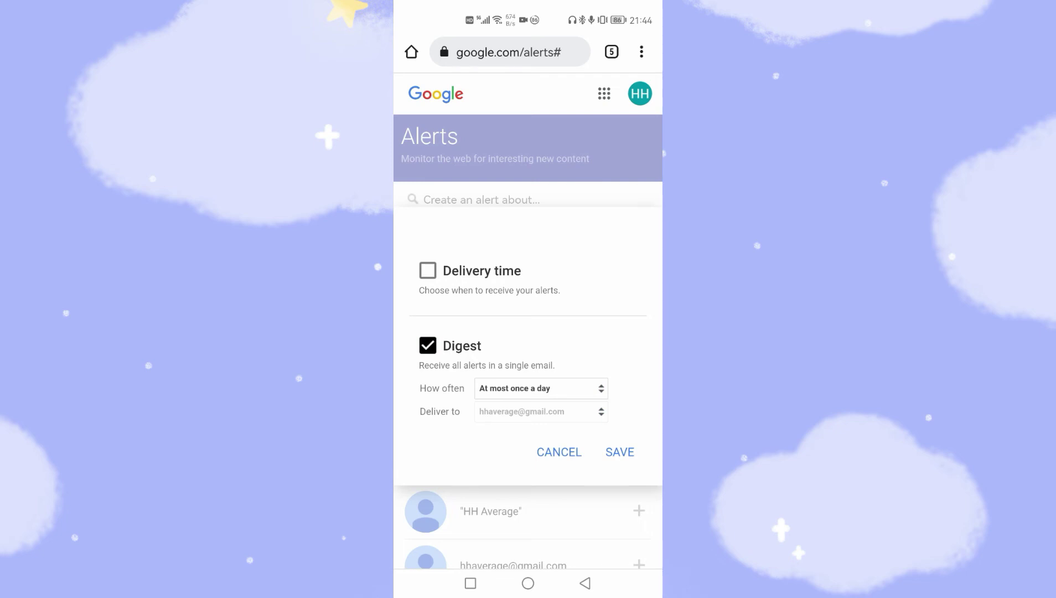
pyautogui.click(427, 270)
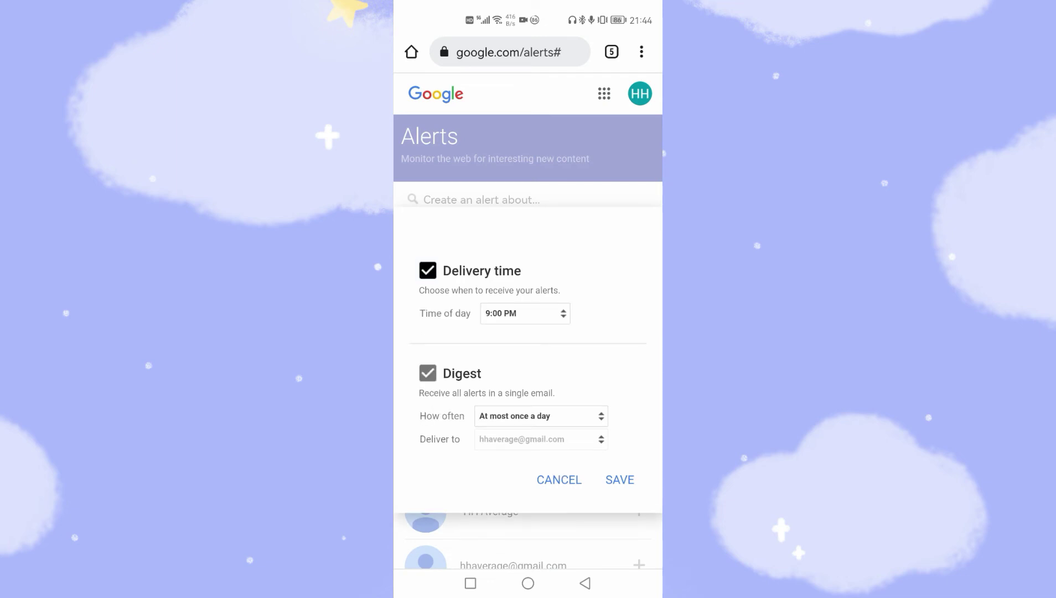
pyautogui.click(554, 318)
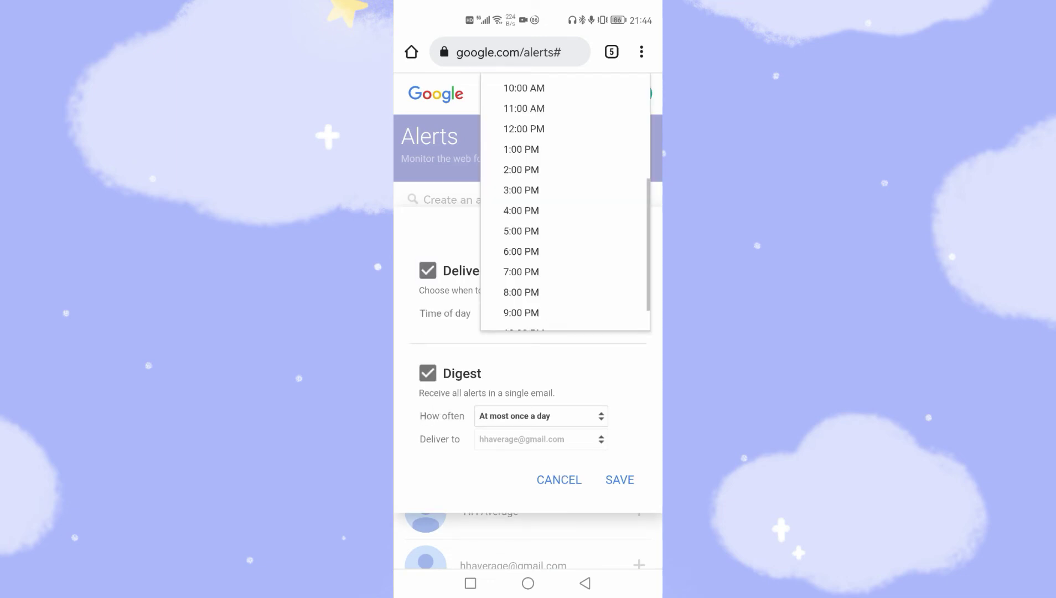
pyautogui.click(522, 291)
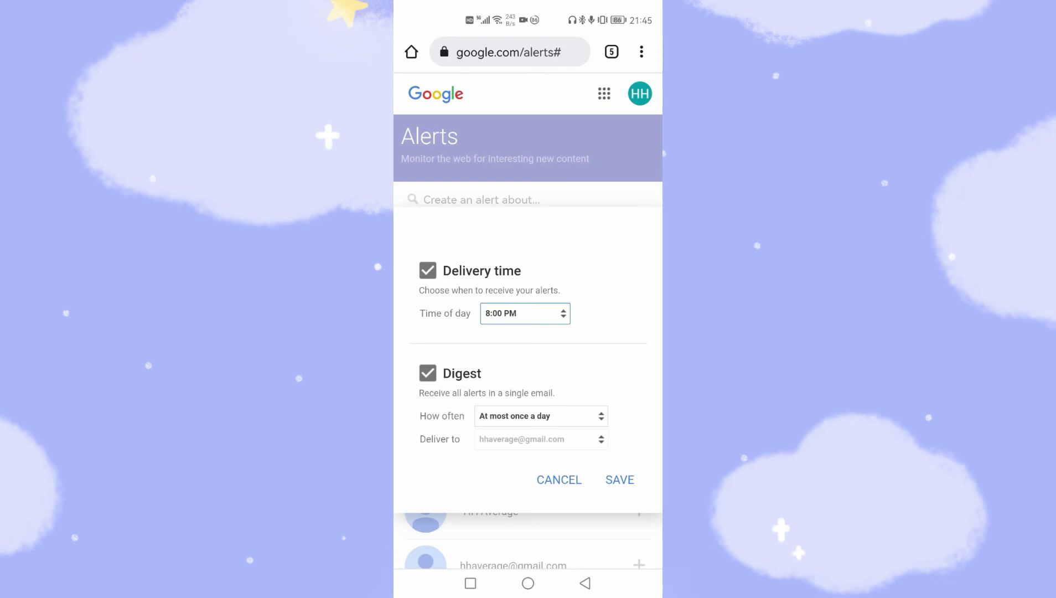
pyautogui.click(619, 479)
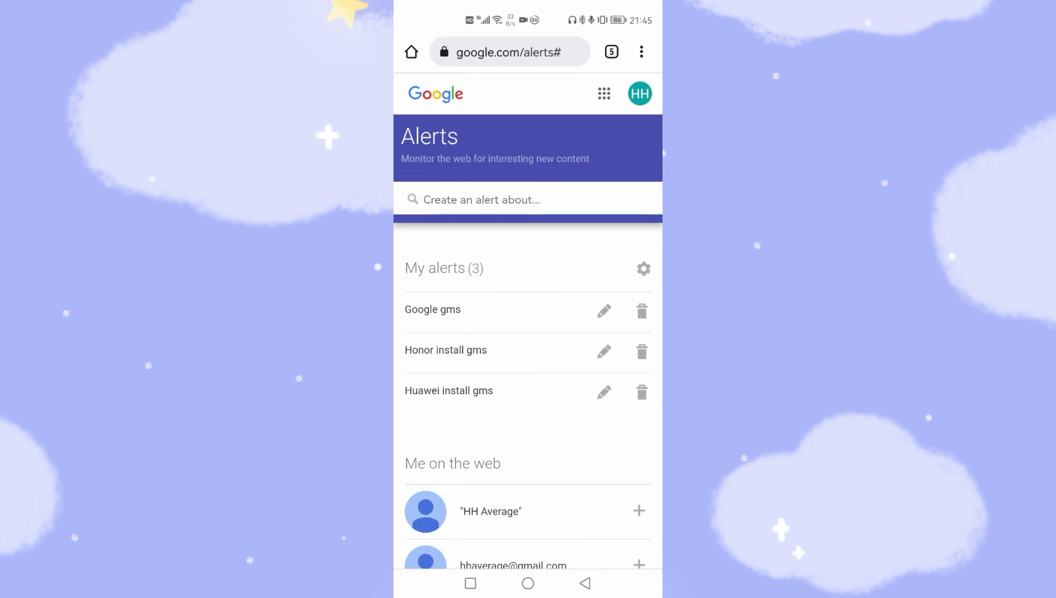
# Check the Gmail inbox from the home screen, then return to the Google Alerts page in Chrome
pyautogui.click(528, 583)
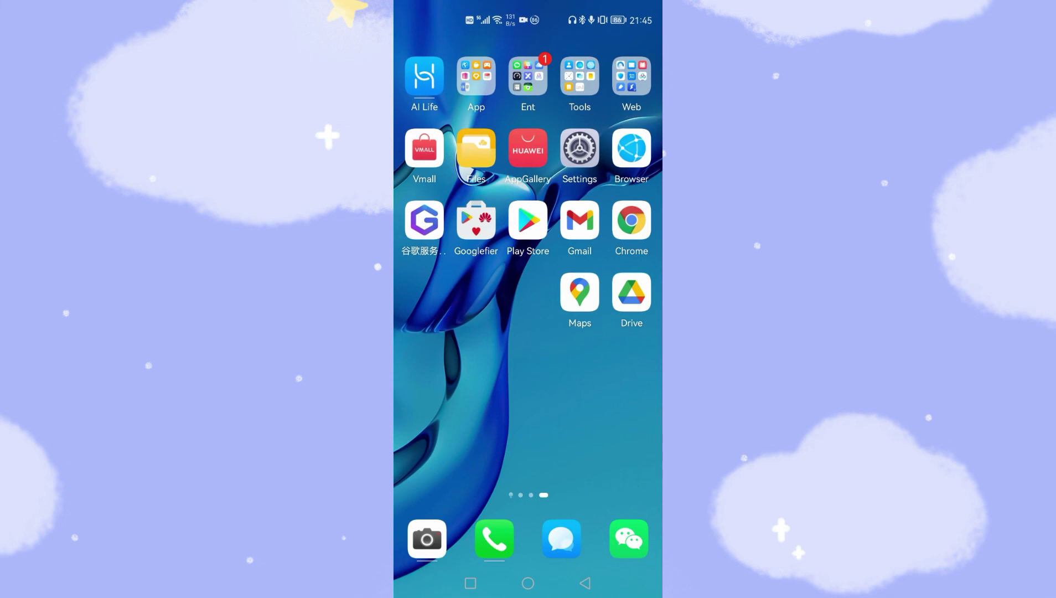
pyautogui.click(579, 220)
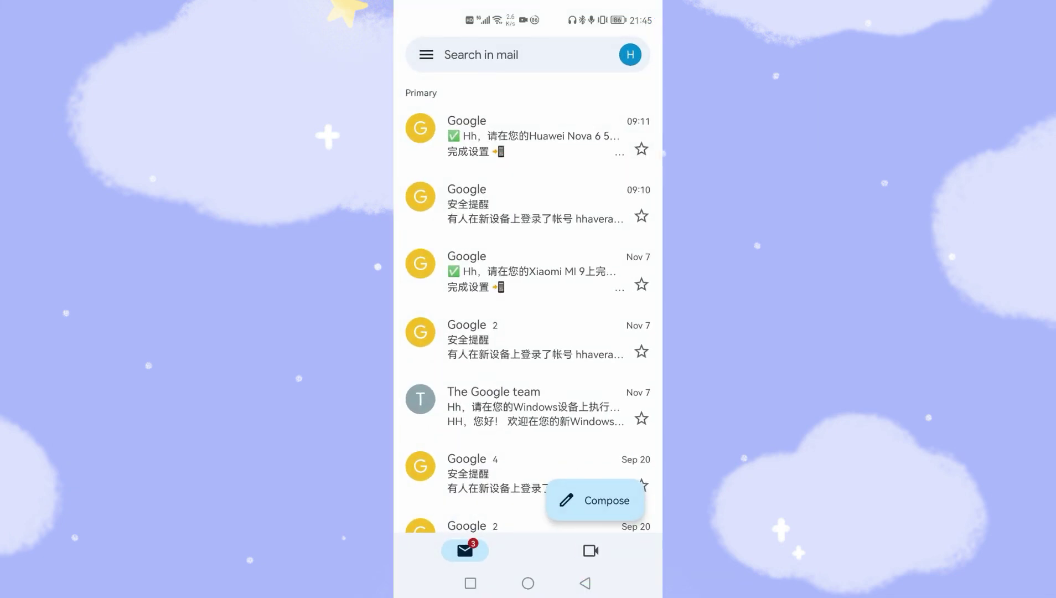
pyautogui.click(528, 582)
pyautogui.click(630, 220)
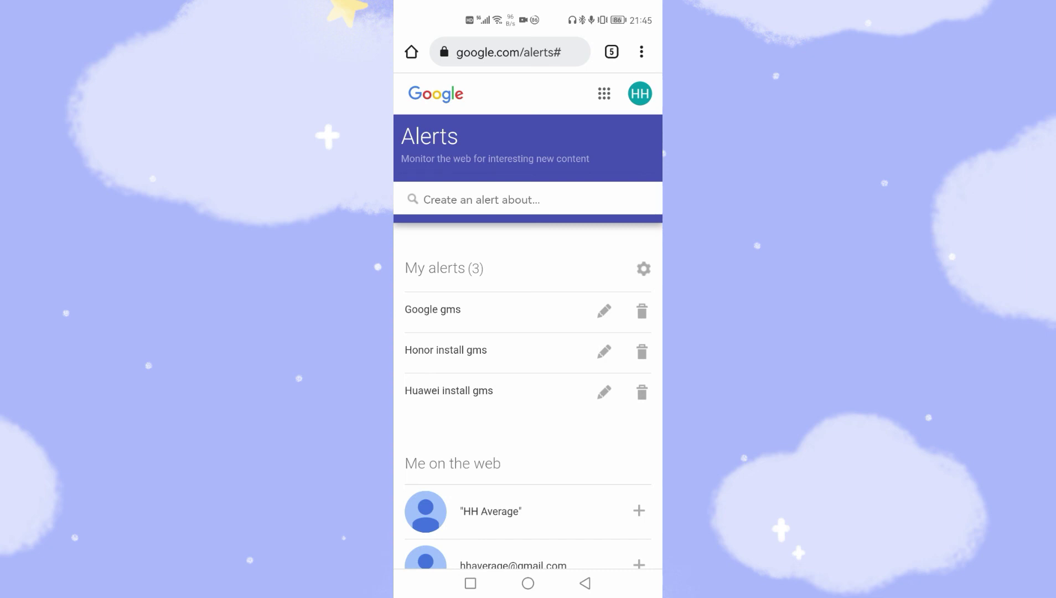
pyautogui.click(528, 582)
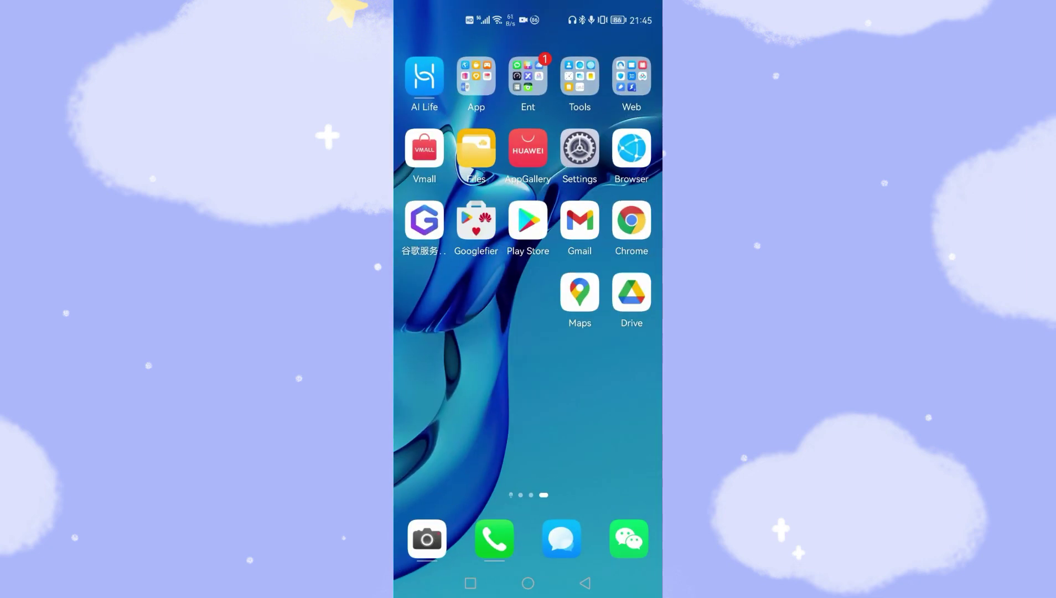